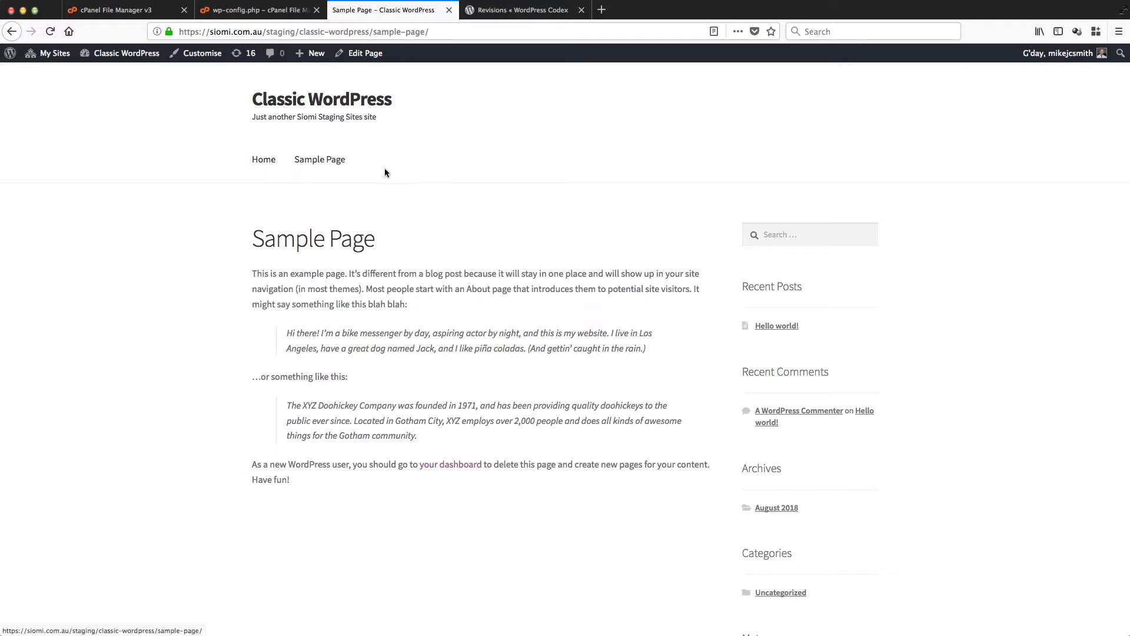
Open the Sample Page editor, check its Screen Options boxes, then view the Codex Revisions article
click(365, 53)
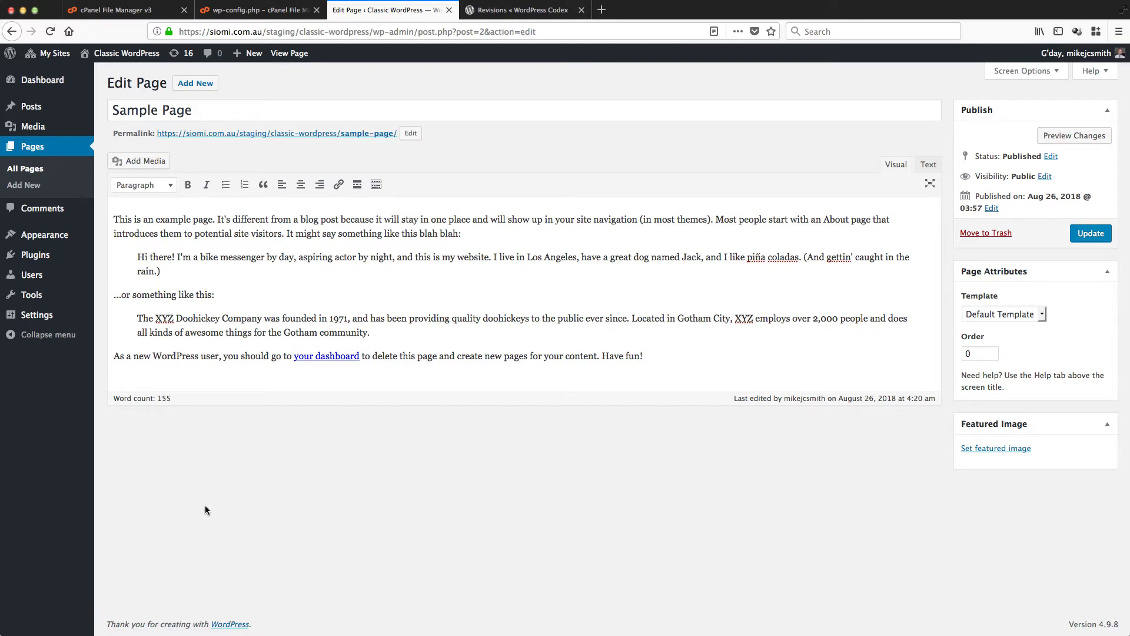
click(1055, 72)
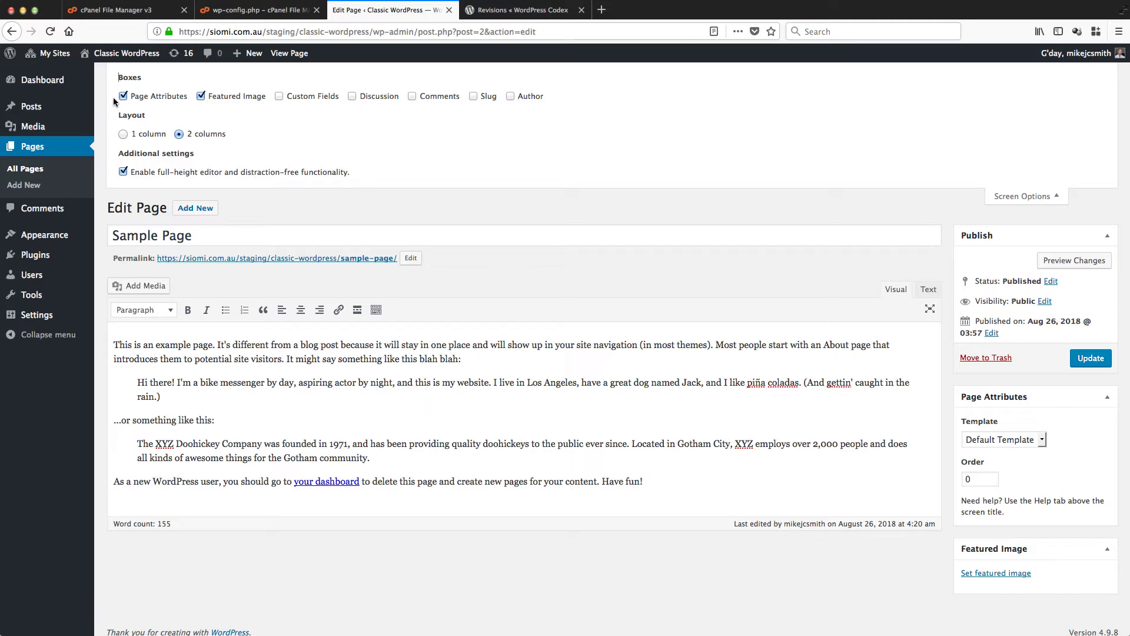
key(ctrl+Tab)
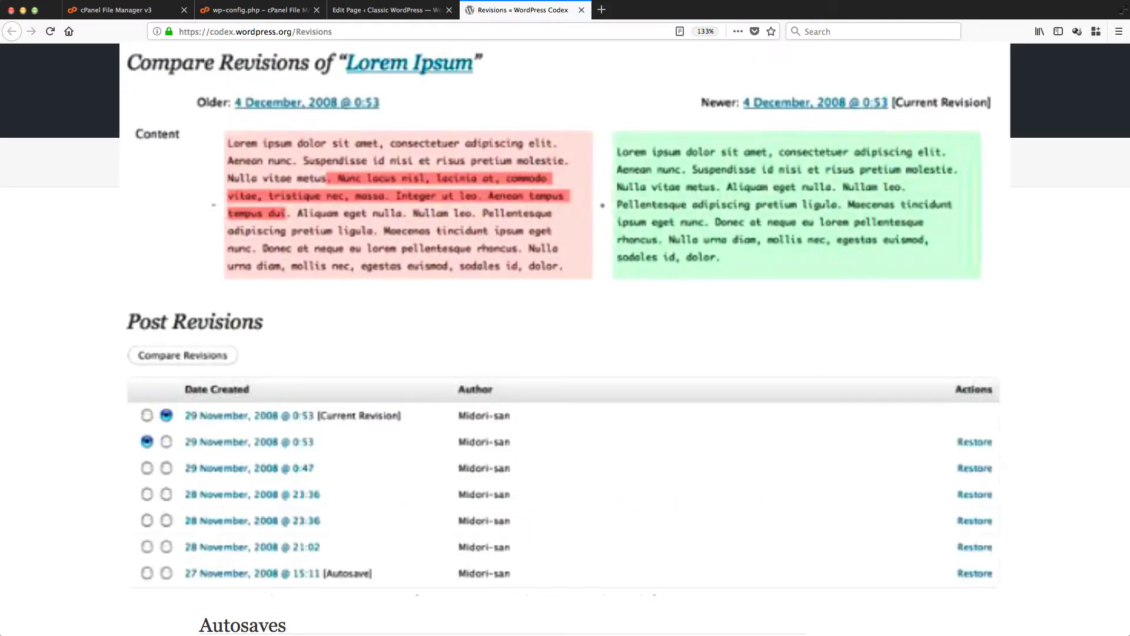
Select the define( 'WP_POST_REVISIONS', 3 ); example under Revision Options, then show the staging file listing
scroll(565, 353, down, 1)
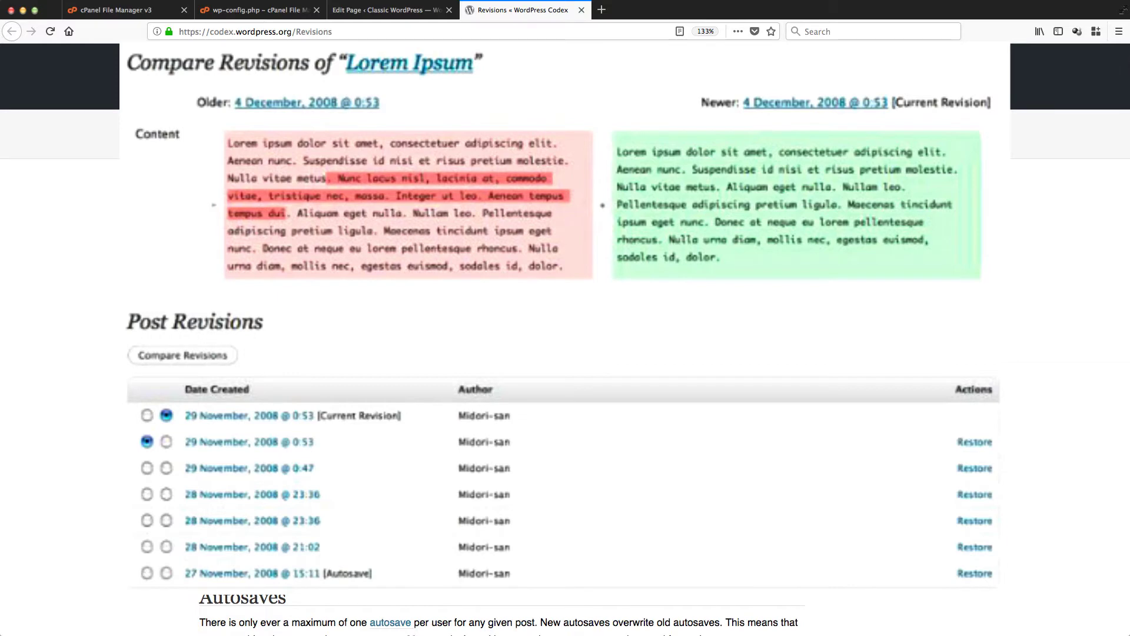
scroll(565, 353, down, 3)
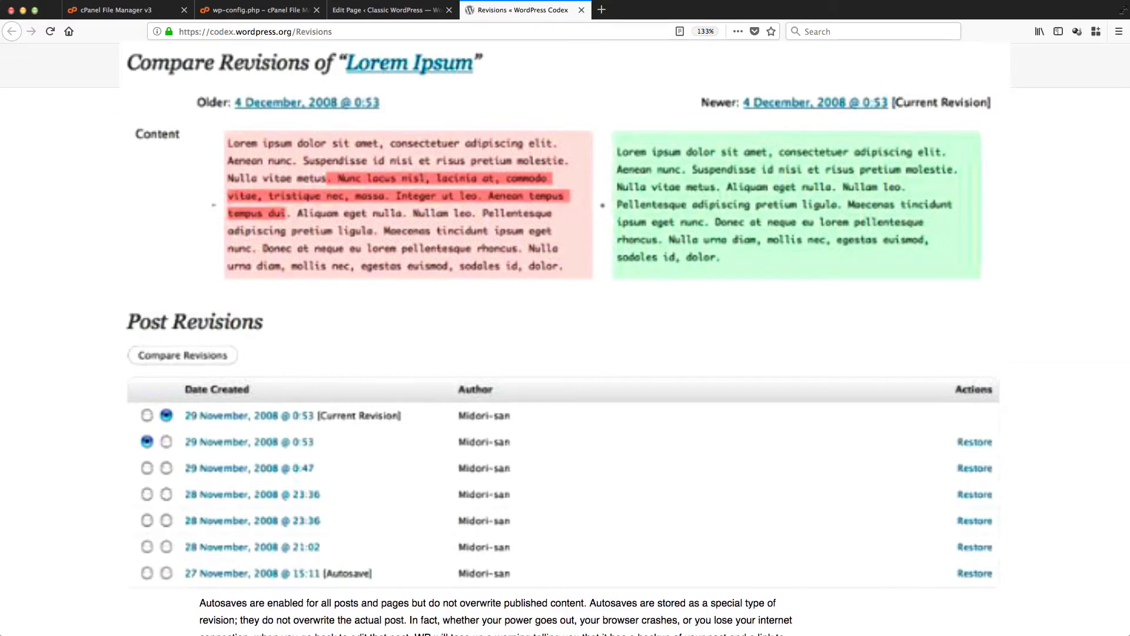
scroll(565, 353, up, 4)
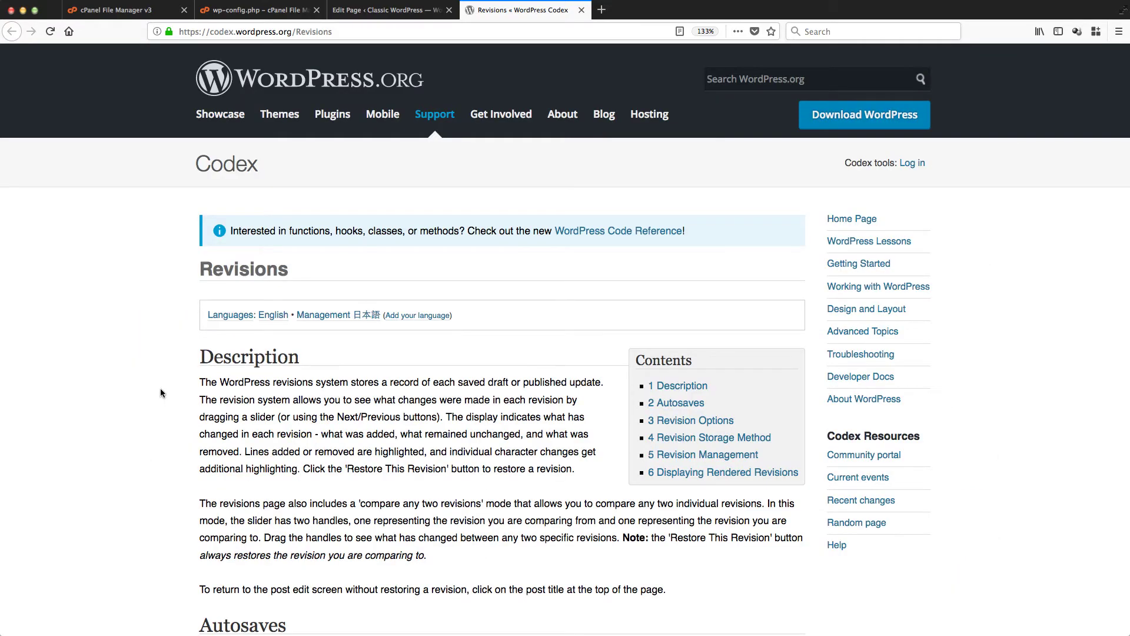
scroll(160, 393, down, 5)
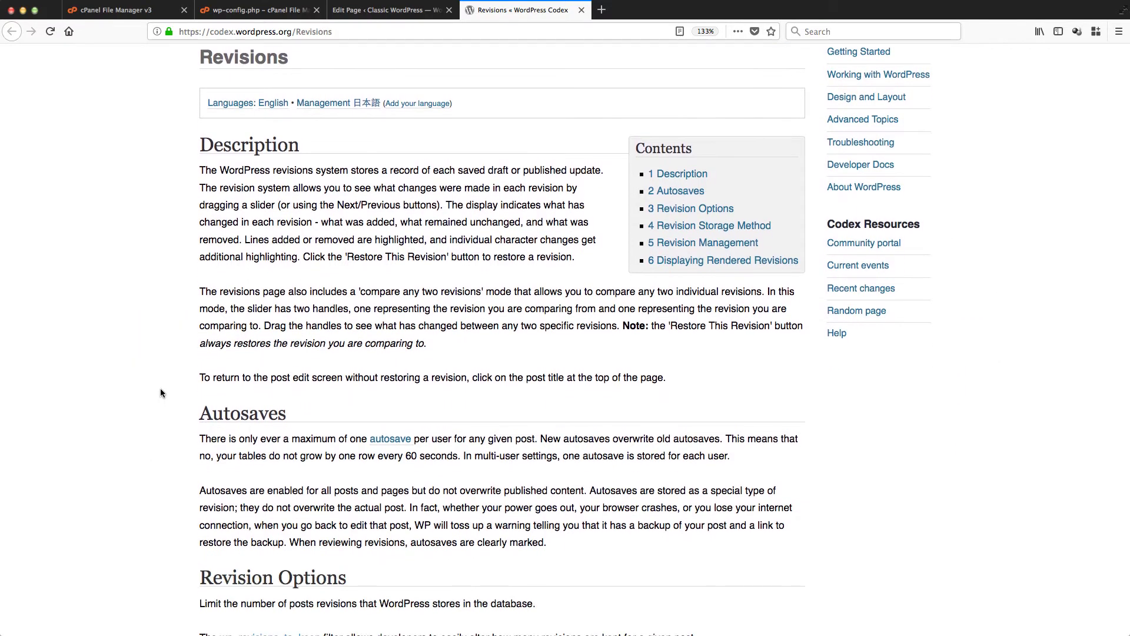
scroll(160, 392, down, 1)
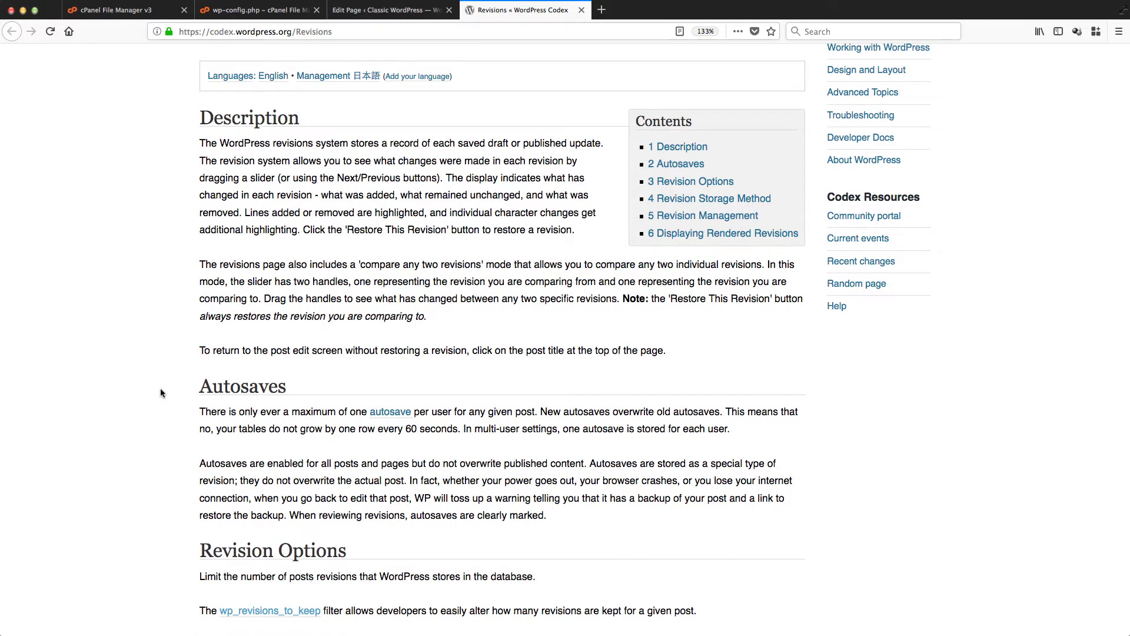
scroll(161, 389, down, 5)
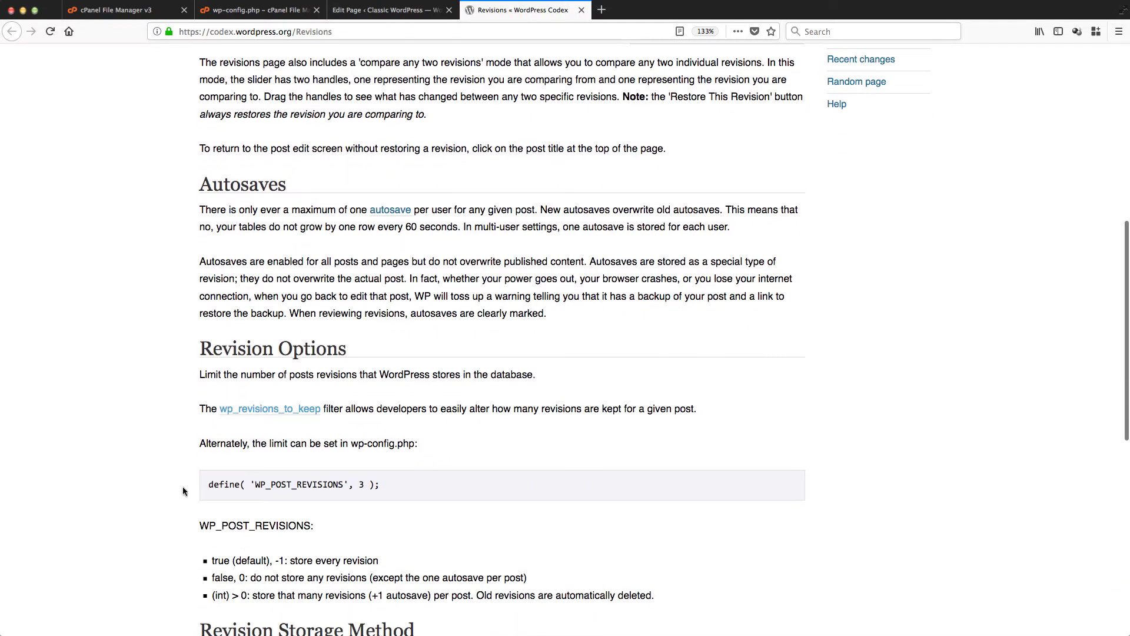
drag(206, 482, 383, 490)
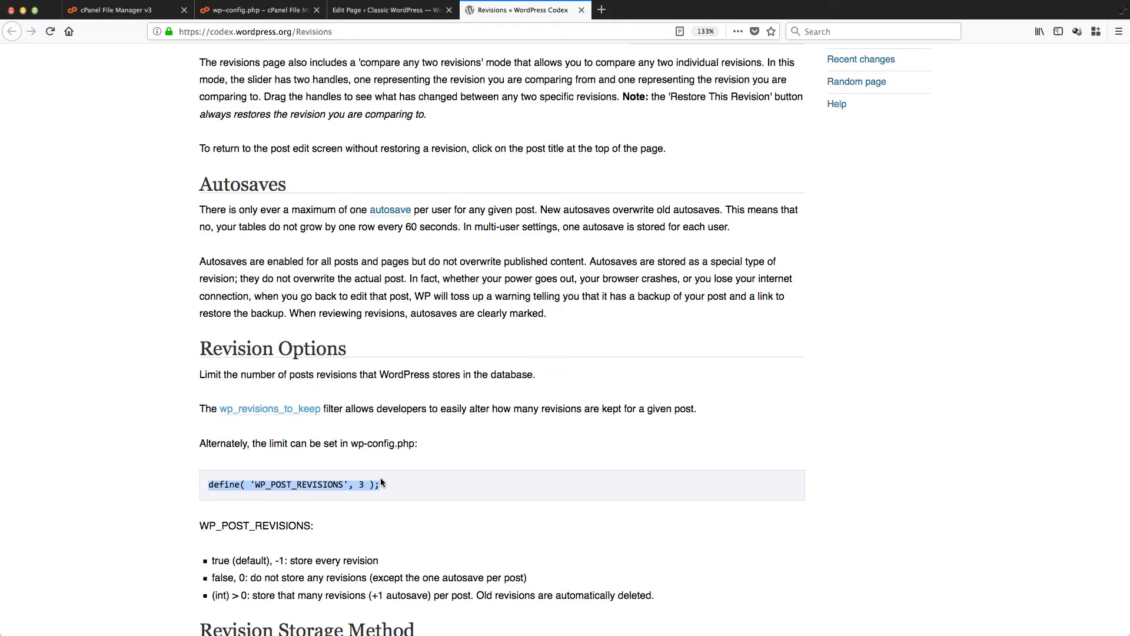
click(116, 12)
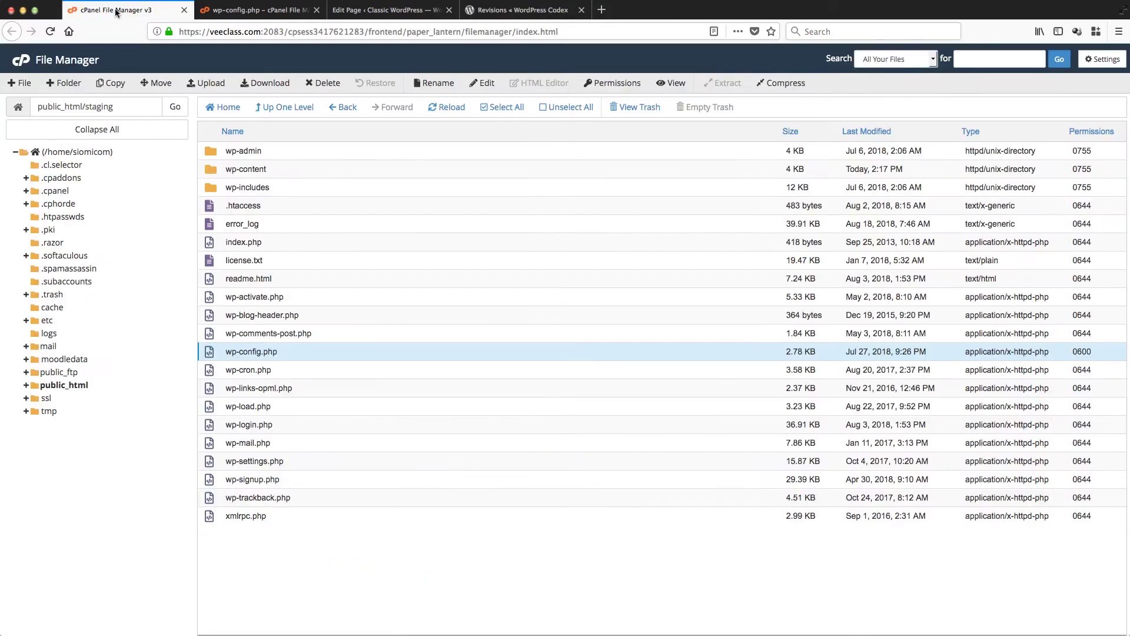
Select wp-config.php, switch to its editor, and select the 0 in WP_POST_REVISIONS on line 76
click(209, 353)
click(246, 358)
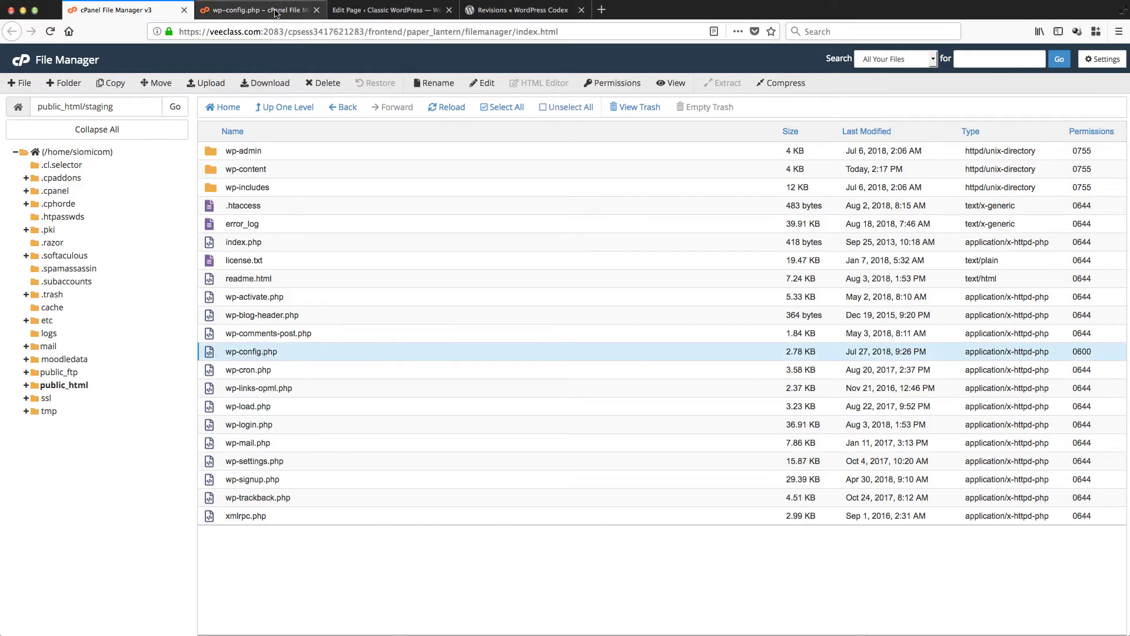
click(276, 12)
click(184, 526)
drag(31, 525, 200, 526)
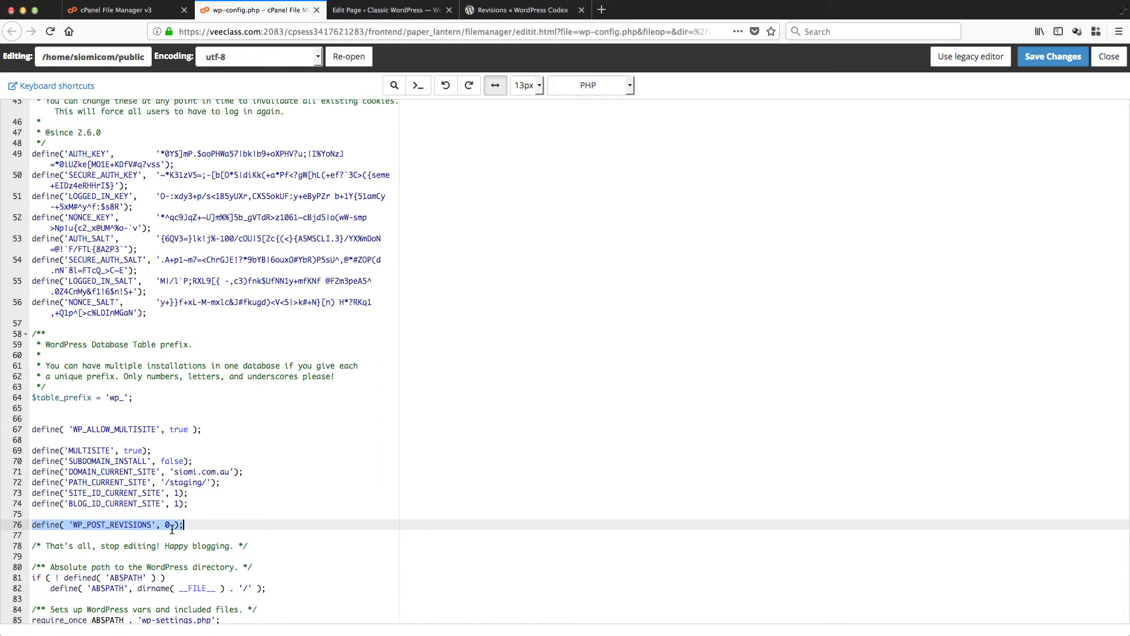
click(171, 526)
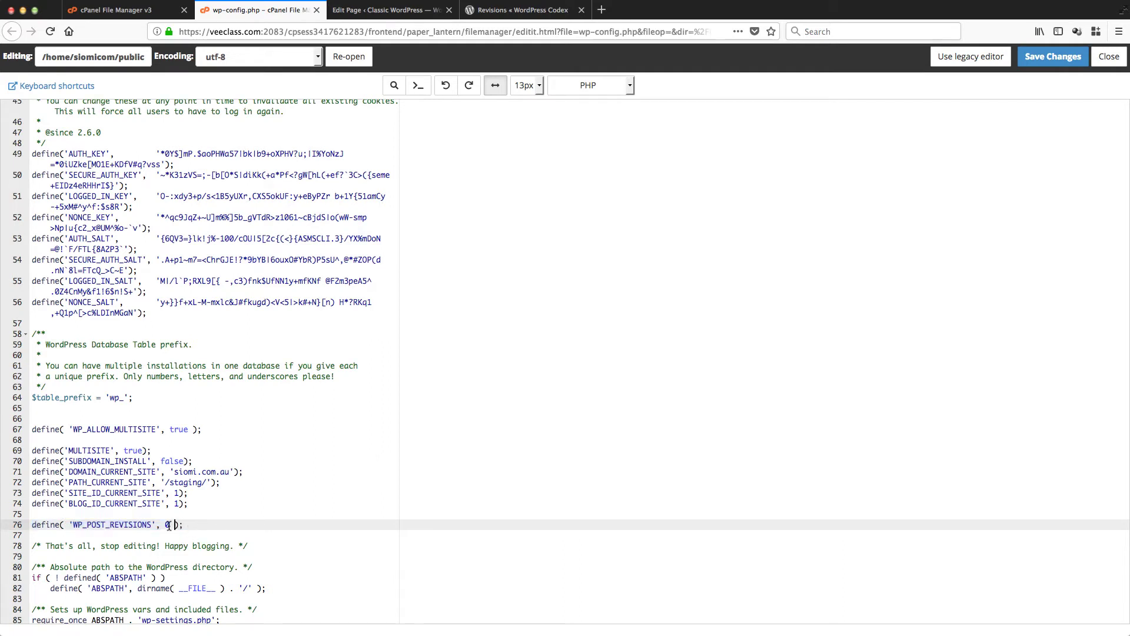
double_click(168, 526)
Highlight the Codex explanations of the positive, 0 and -1 WP_POST_REVISIONS values, then return to File Manager
click(534, 11)
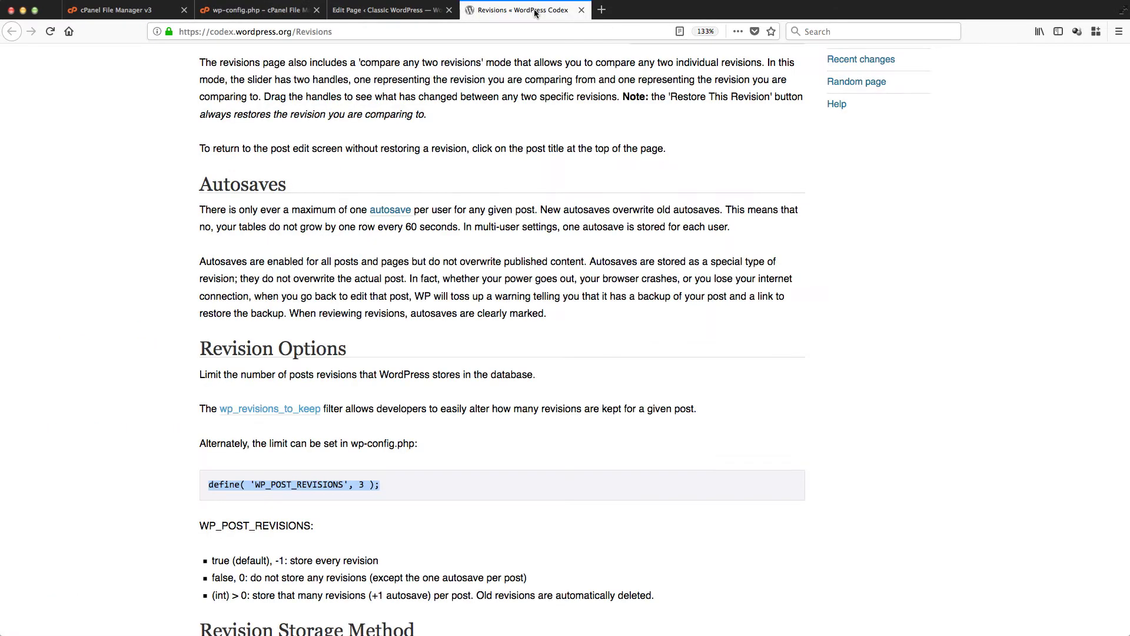
scroll(632, 394, down, 2)
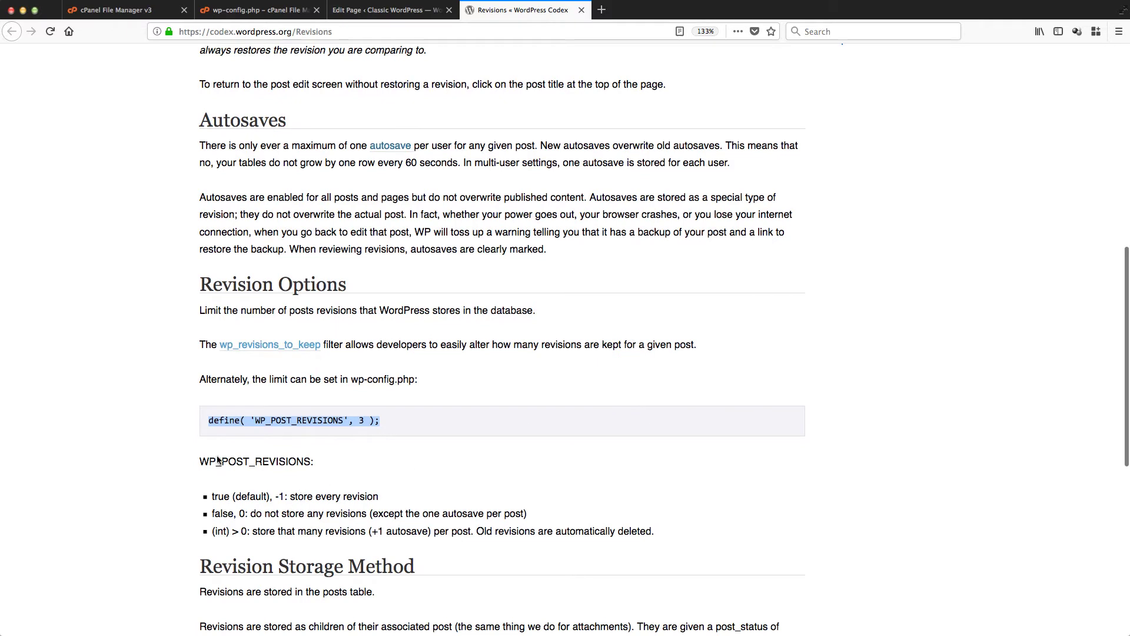
drag(200, 501, 344, 529)
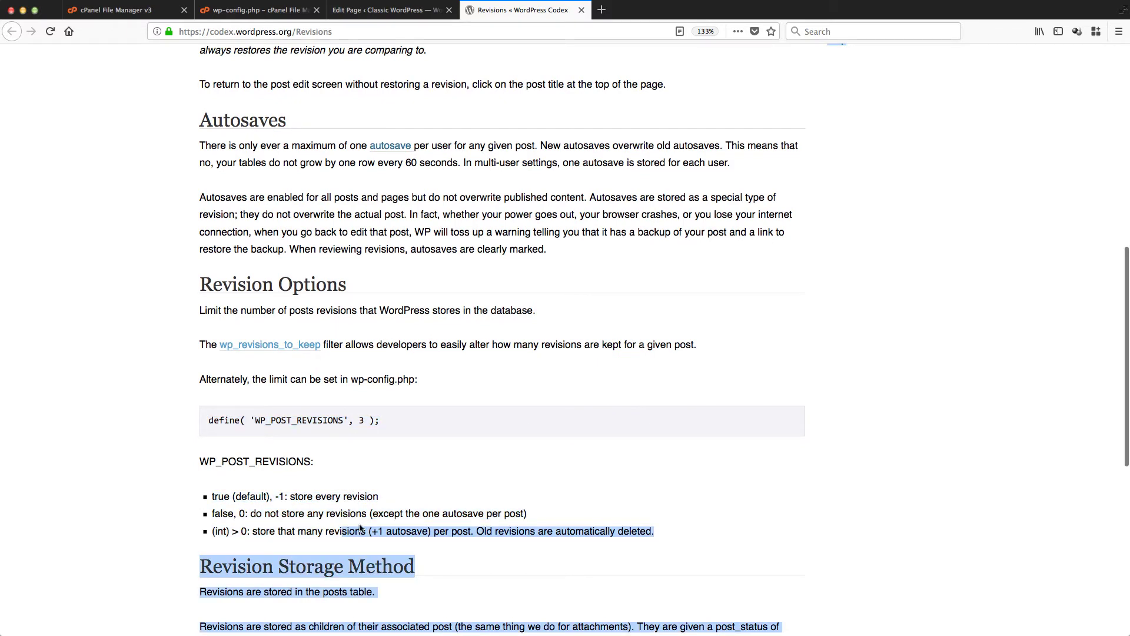
triple_click(405, 517)
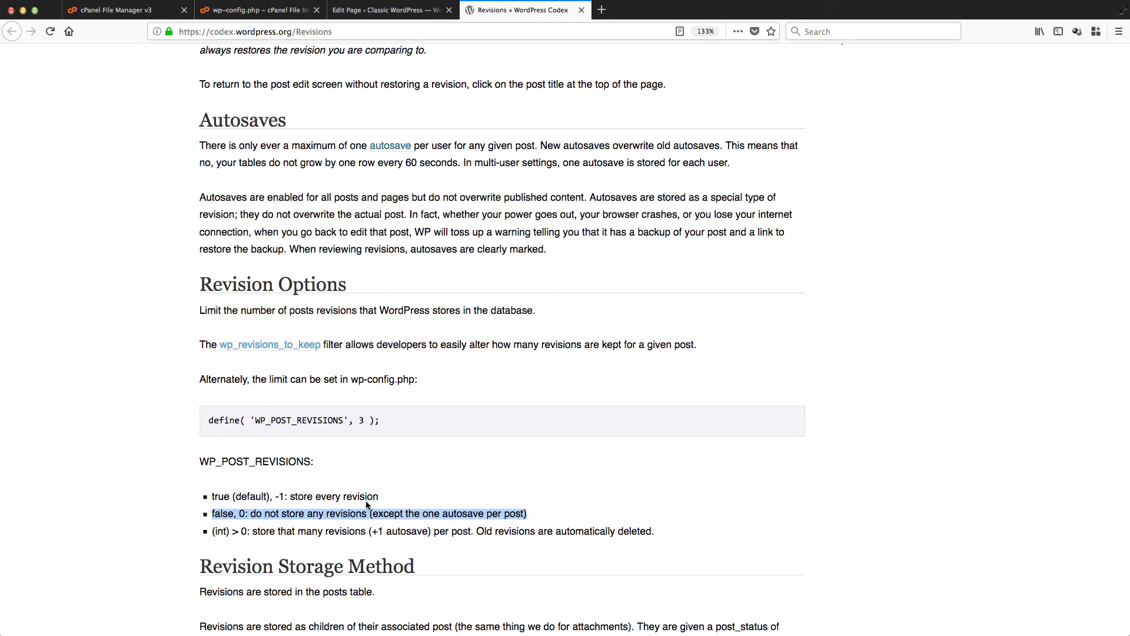
triple_click(251, 494)
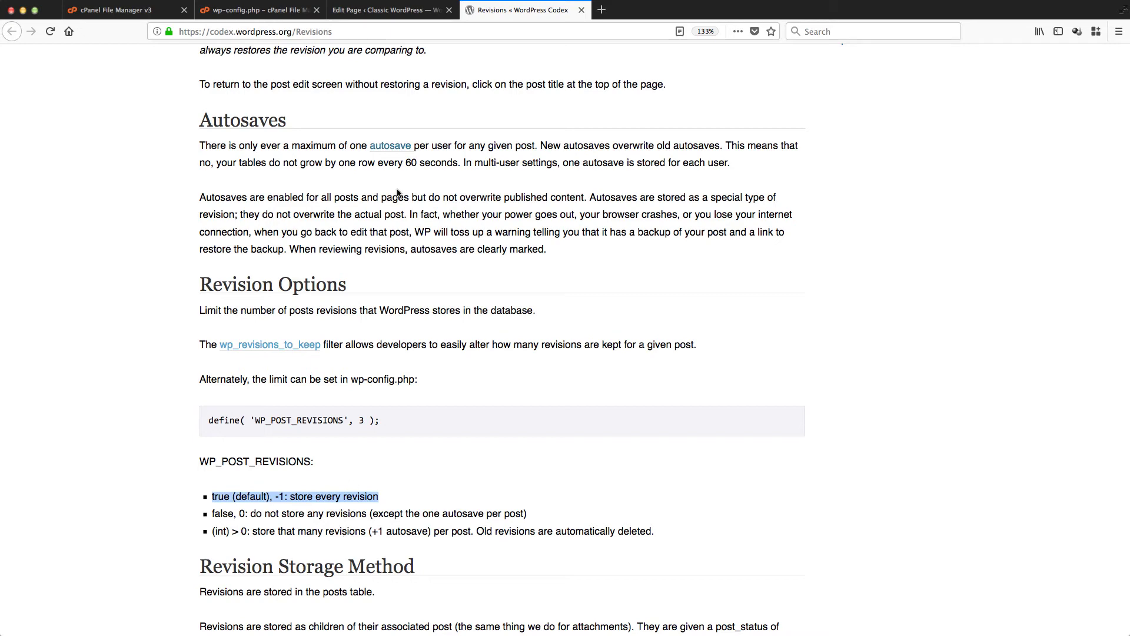
click(131, 13)
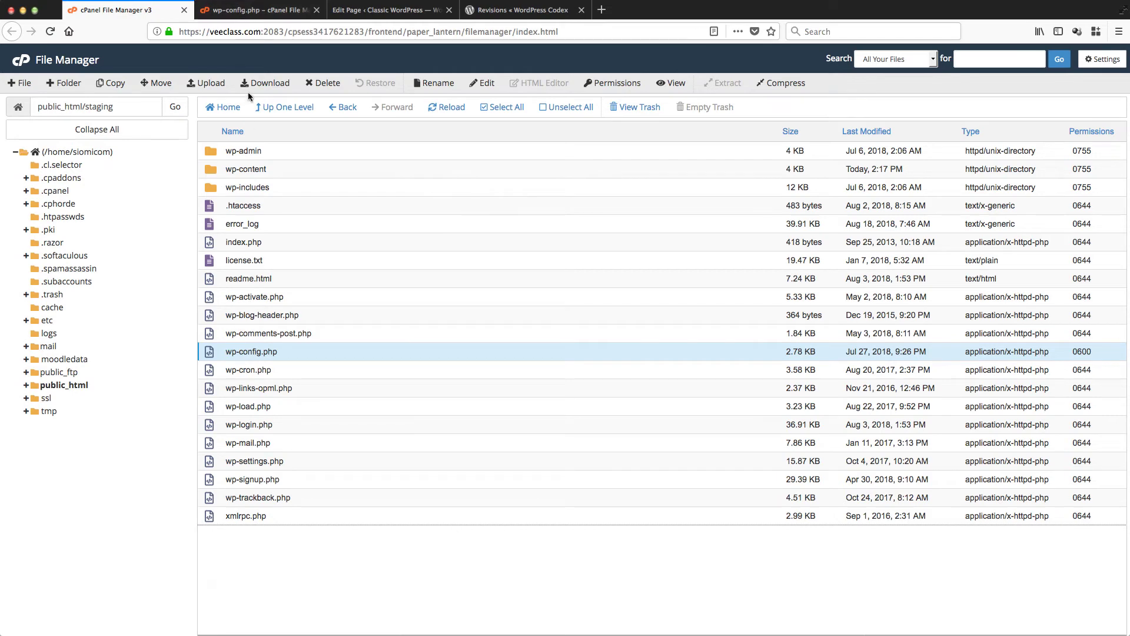
Change line 76 to define( 'WP_POST_REVISIONS', -1 ); and save wp-config.php with Save Changes
click(259, 11)
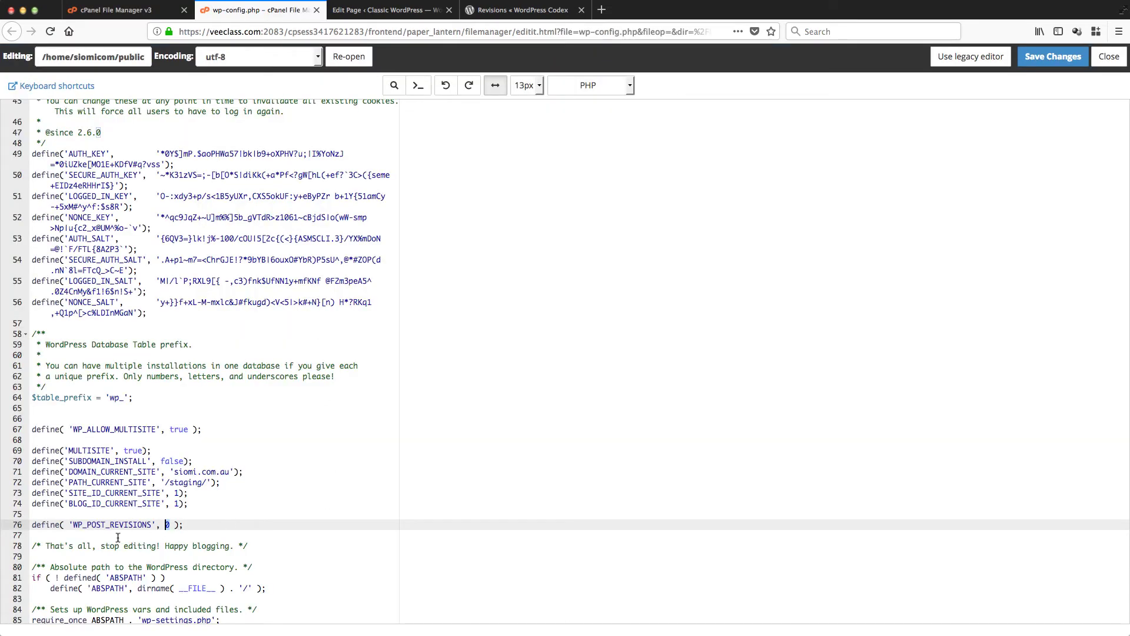
click(189, 525)
key(Left)
key(Left)
key(Left)
key(BackSpace)
text(3)
key(BackSpace)
text(-1)
key(BackSpace)
key(BackSpace)
text(3)
key(BackSpace)
text(-1)
click(1045, 61)
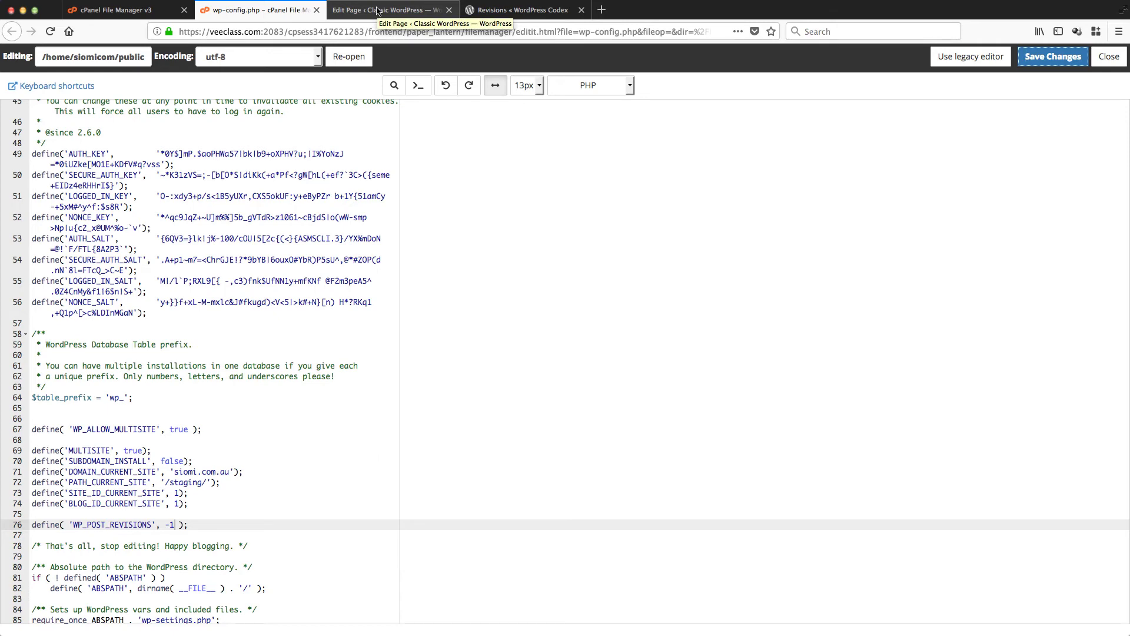
Reload the Sample Page editor, confirm Revisions is ticked, and view its two August 26, 2018 revisions
click(377, 10)
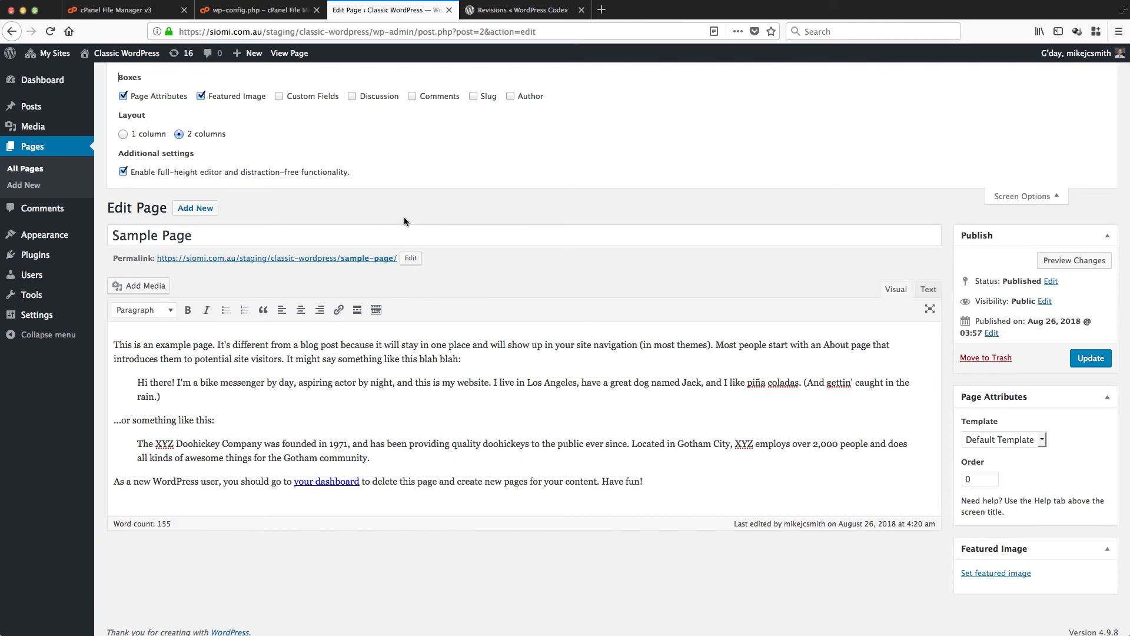
click(49, 32)
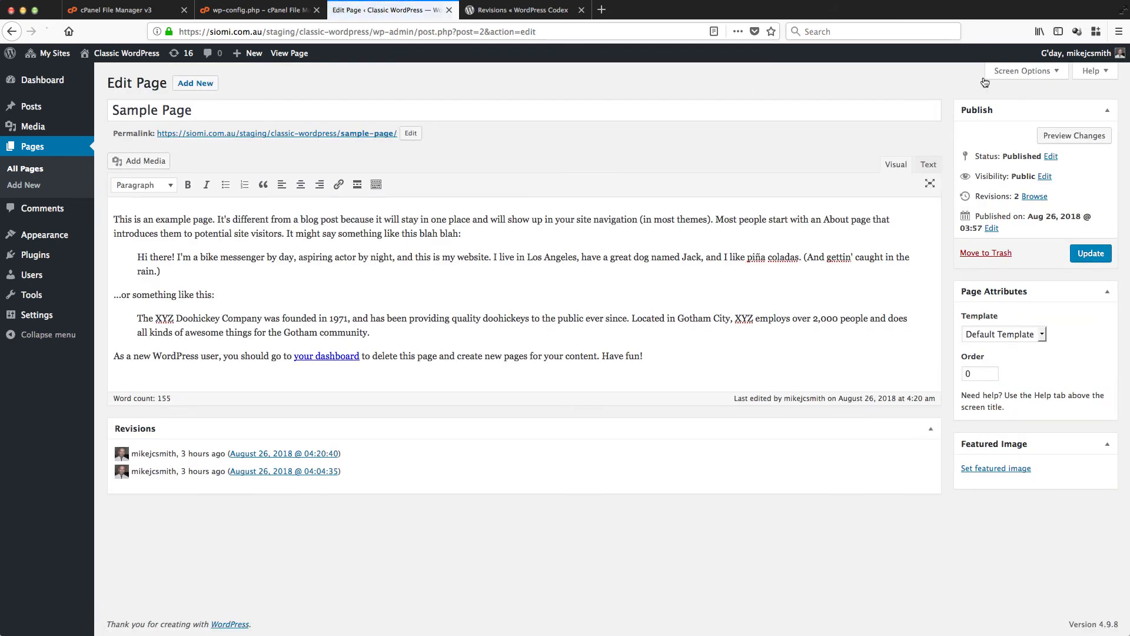
click(1054, 70)
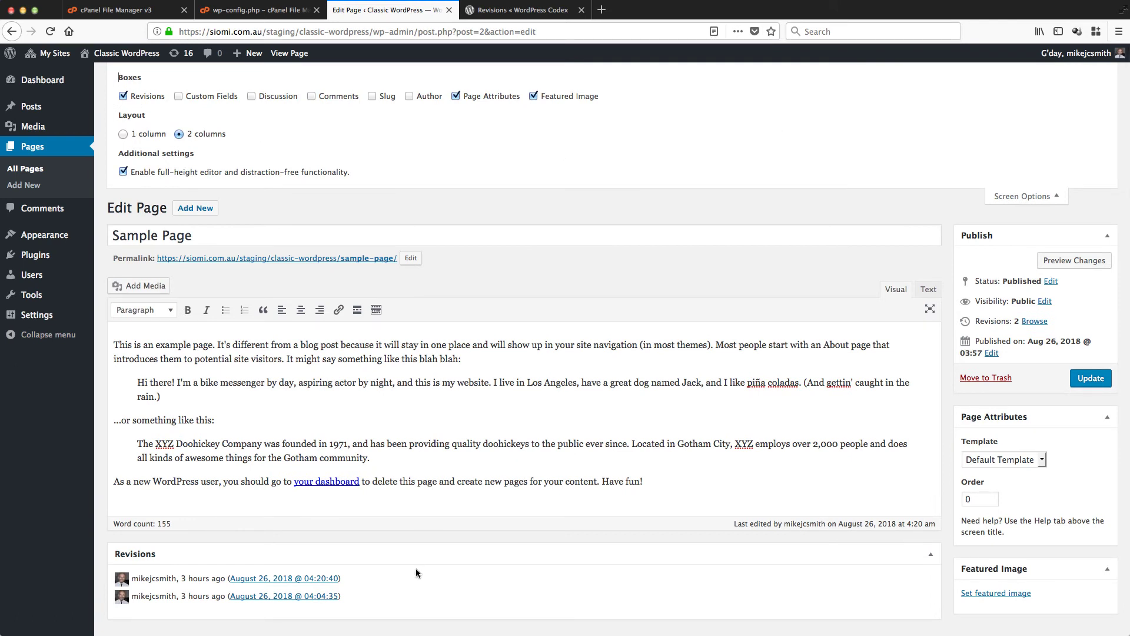
scroll(416, 574, down, 1)
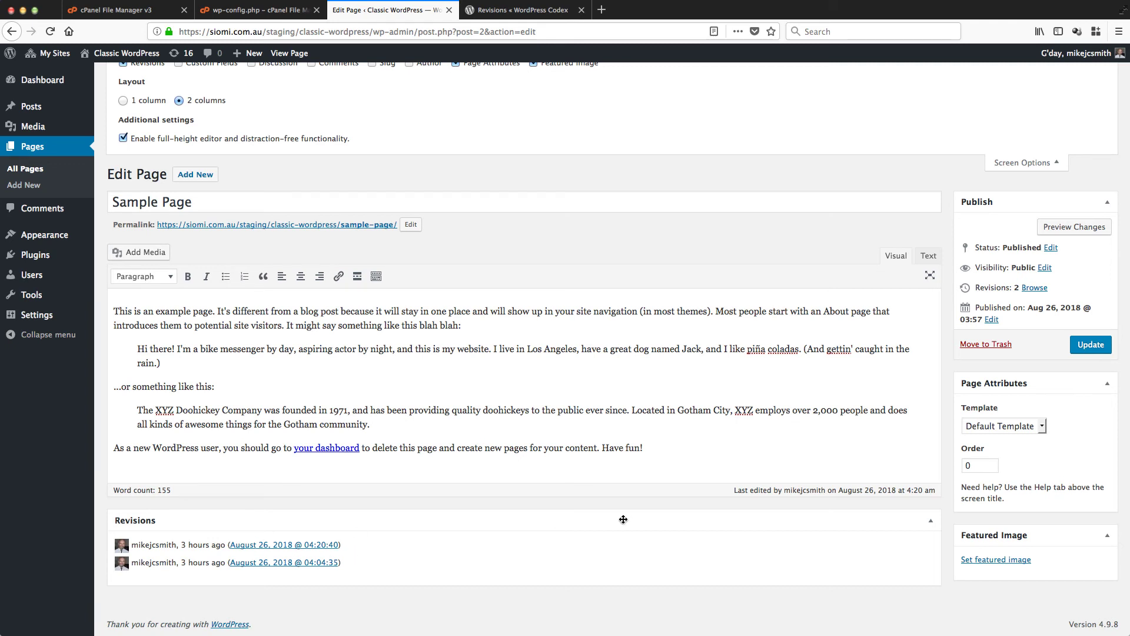
scroll(565, 400, up, 1)
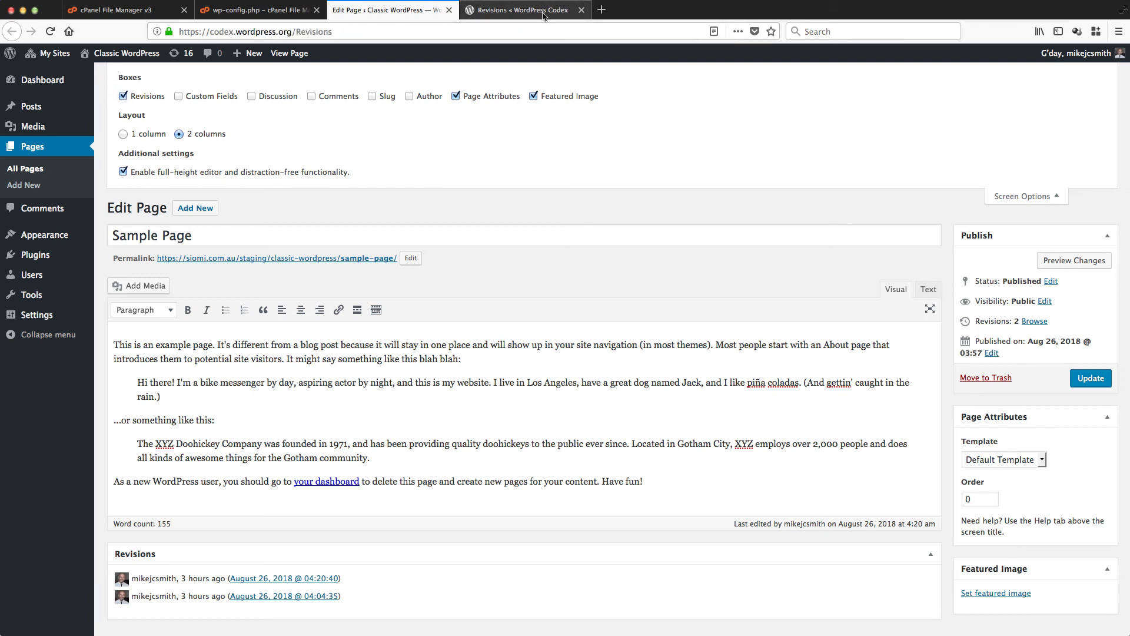
Return to the top of the Codex Revisions article and select 'Revisions' in its address
click(518, 10)
scroll(534, 301, up, 5)
scroll(535, 304, up, 2)
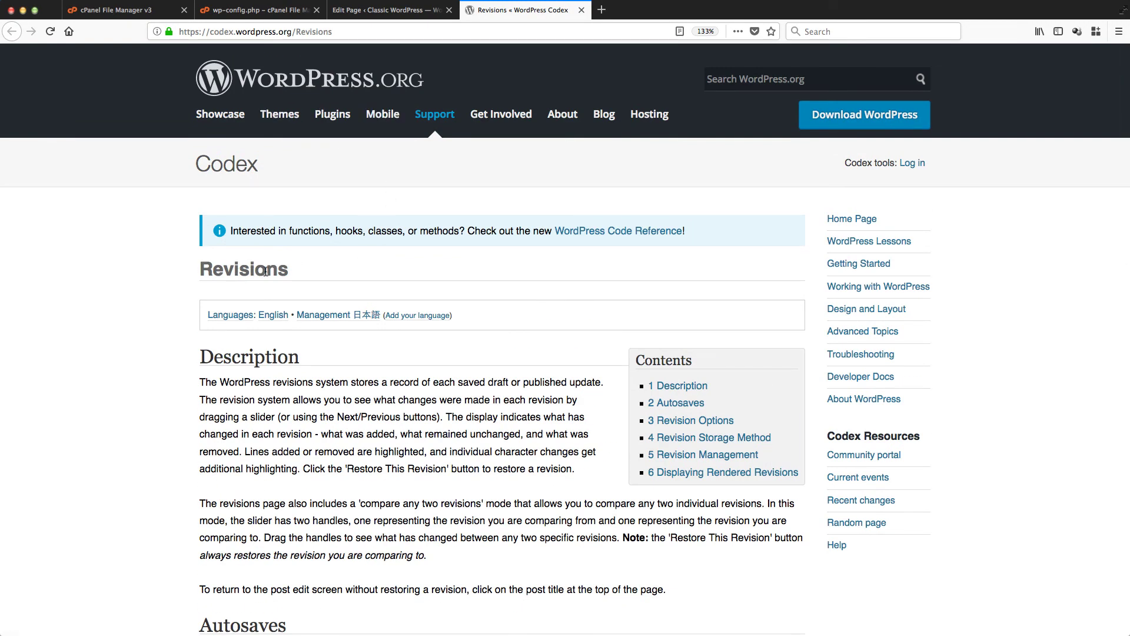
click(310, 31)
double_click(310, 31)
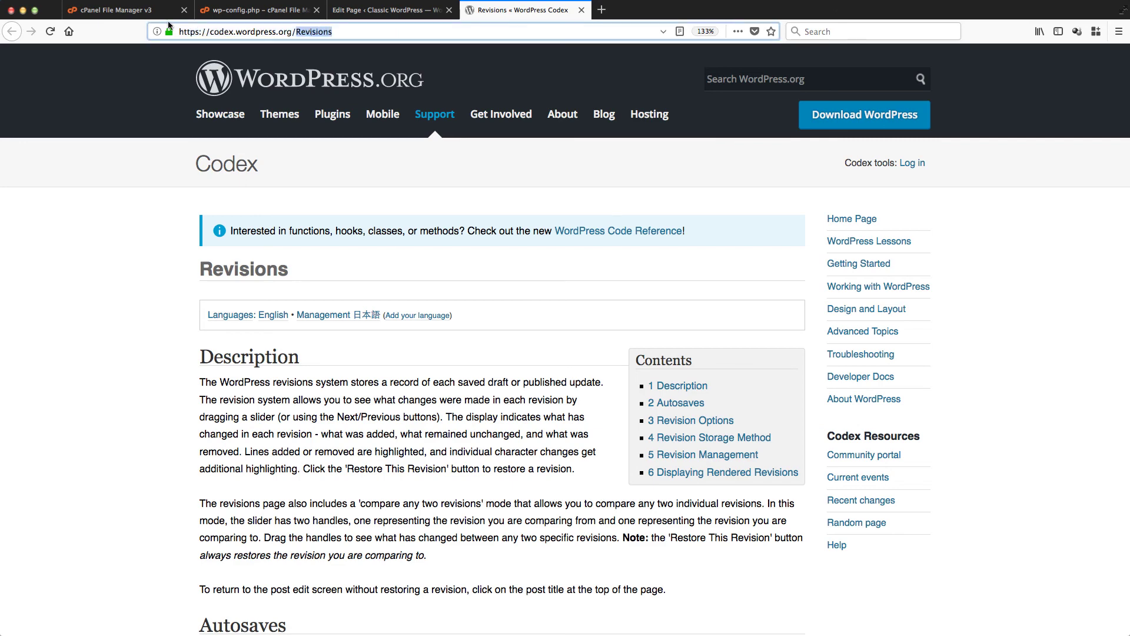
Reopen the wp-config.php editor and place the cursor at the end of line 76, reading -1
click(114, 12)
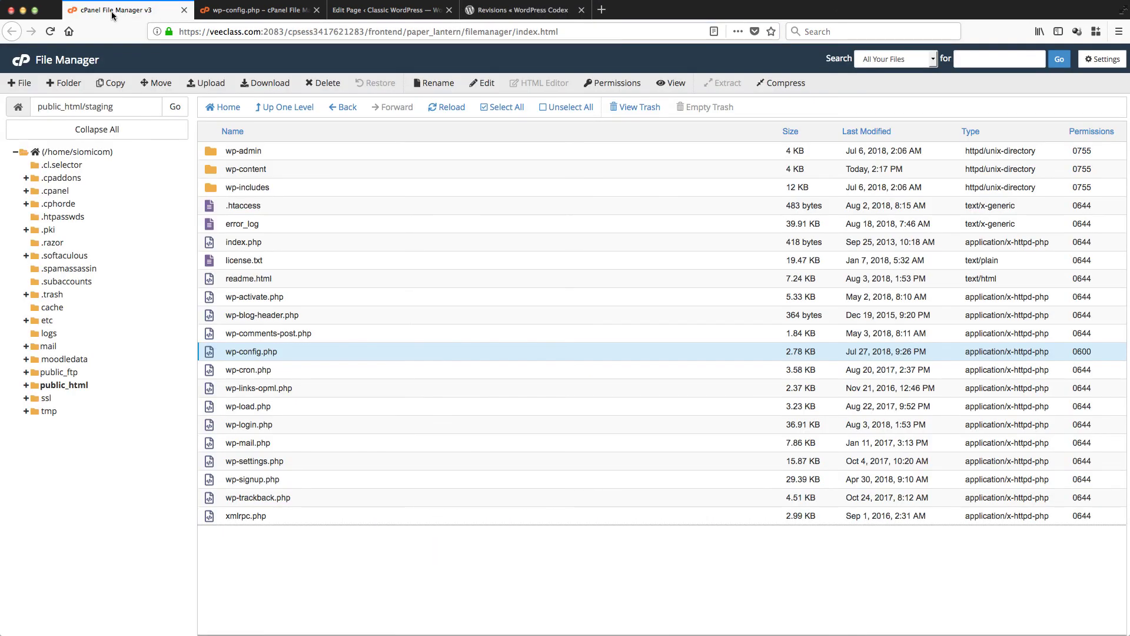
click(209, 12)
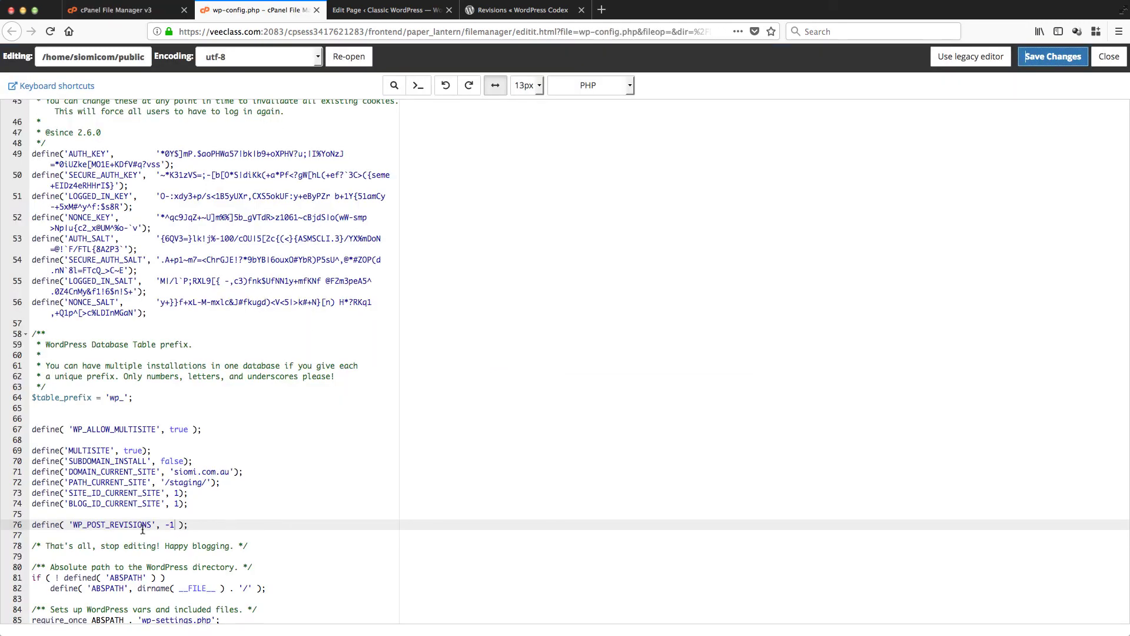
click(200, 528)
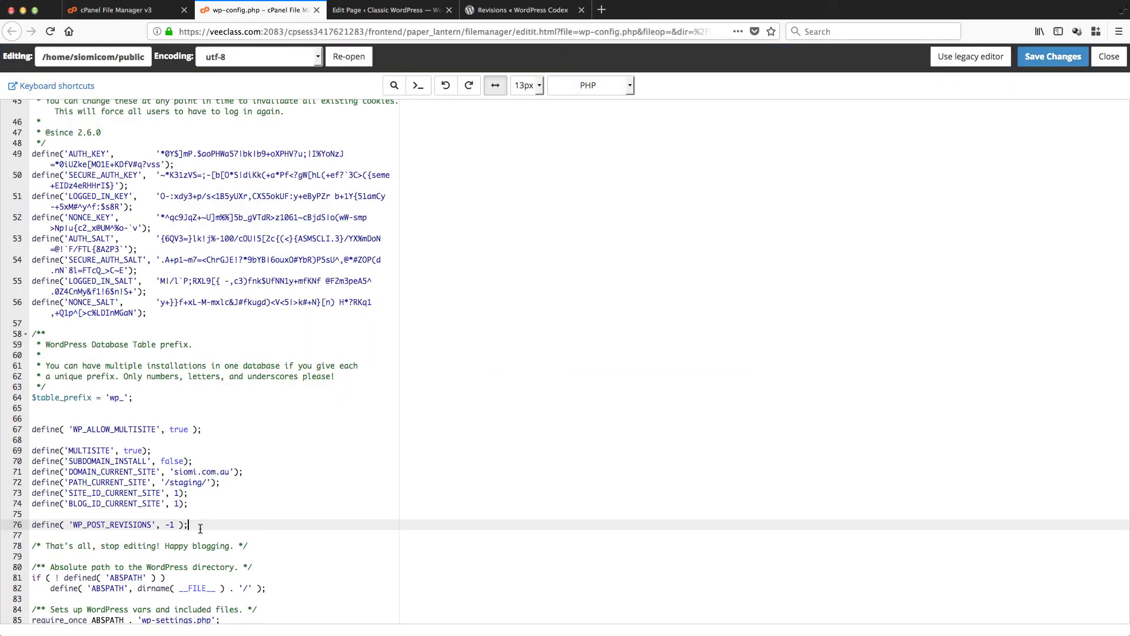